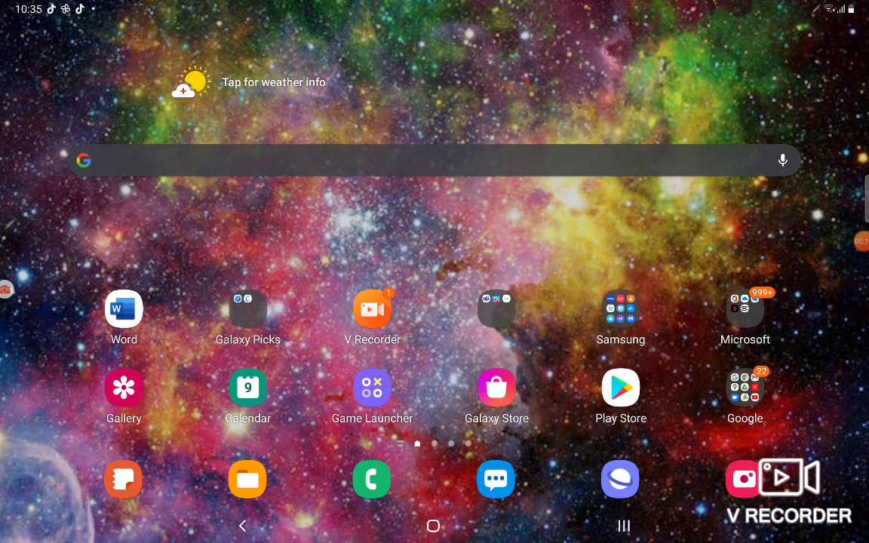
# Open the Microsoft home-screen folder to show Office, OneDrive, Outlook, Netflix and CapCut
pyautogui.click(860, 241)
pyautogui.click(745, 310)
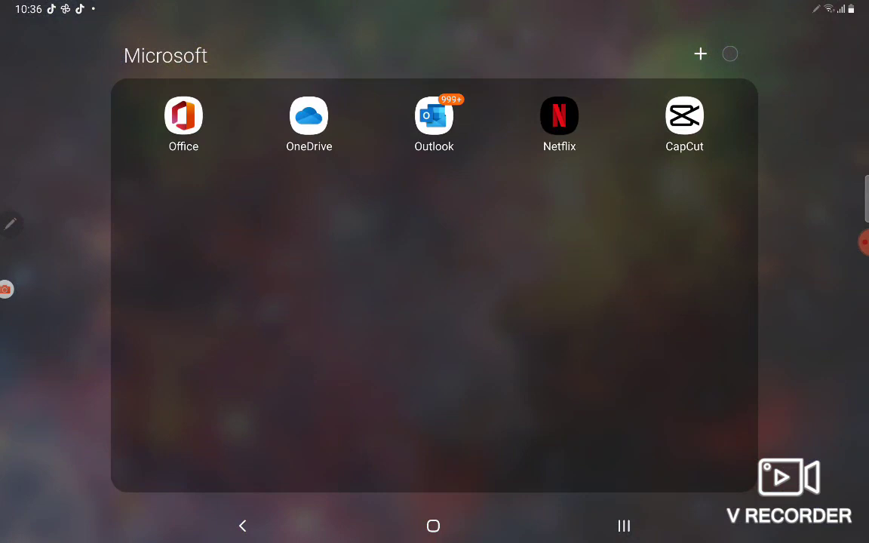
# Launch CapCut, save the current project, start a new one and preview the slide video
pyautogui.click(684, 121)
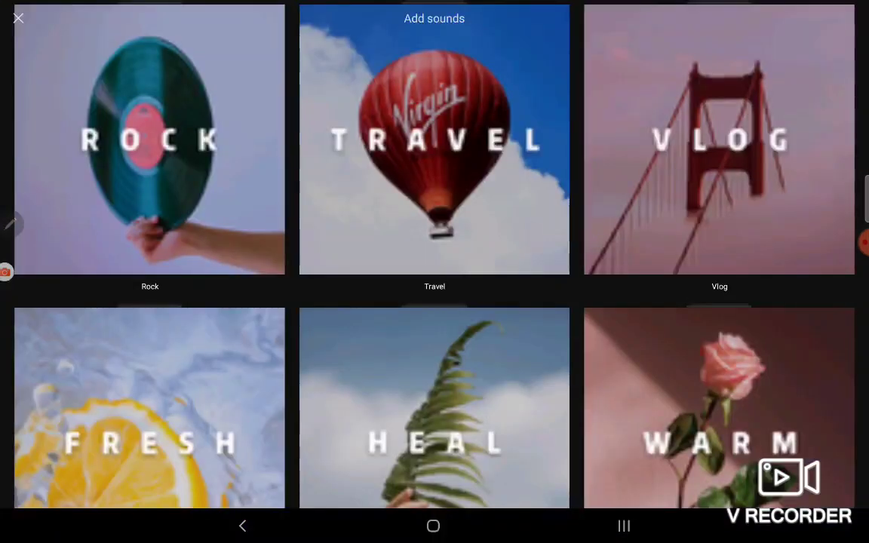
pyautogui.click(242, 526)
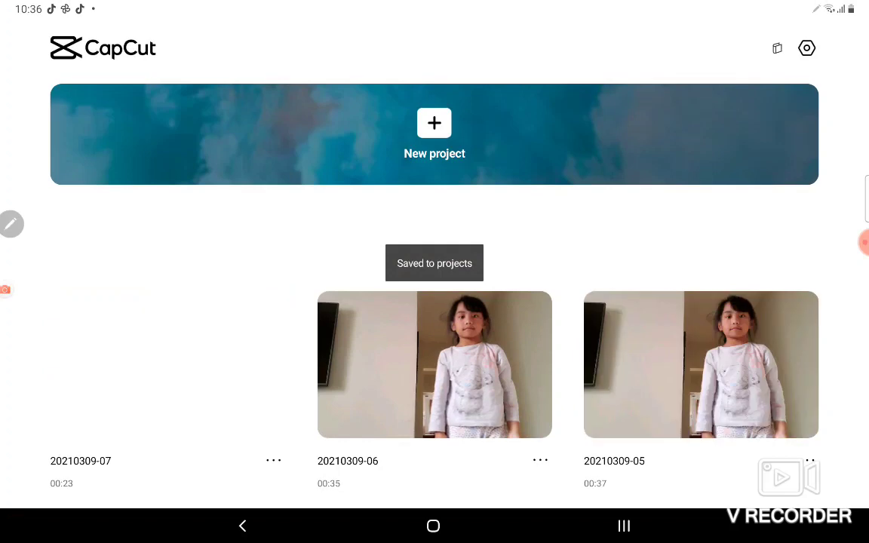
pyautogui.click(434, 121)
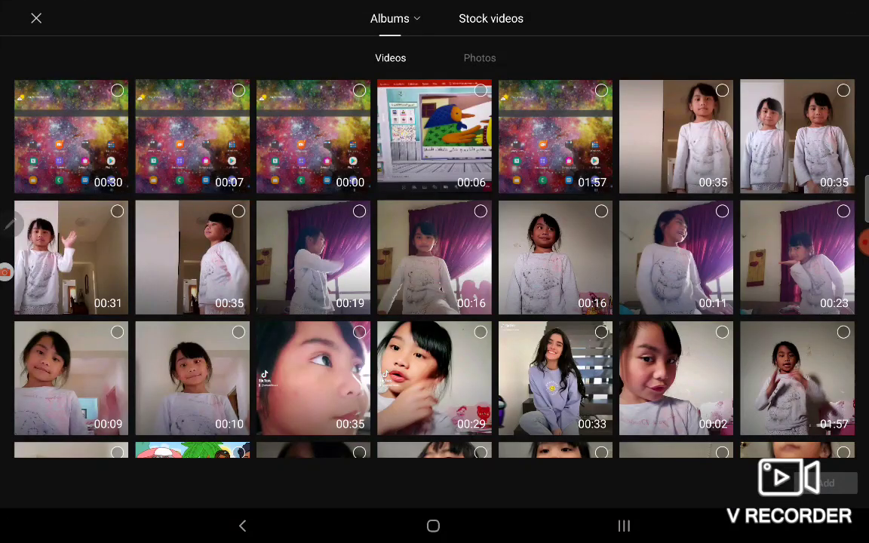
pyautogui.click(434, 136)
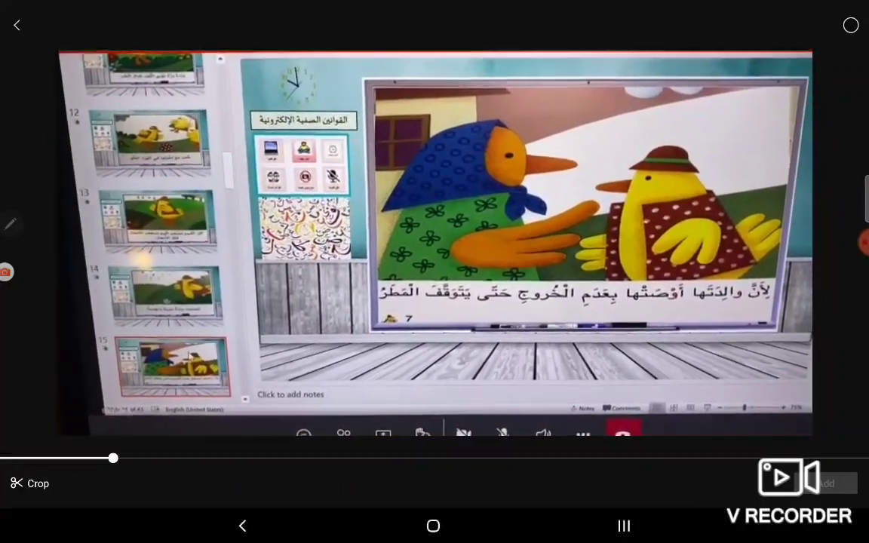
pyautogui.click(830, 483)
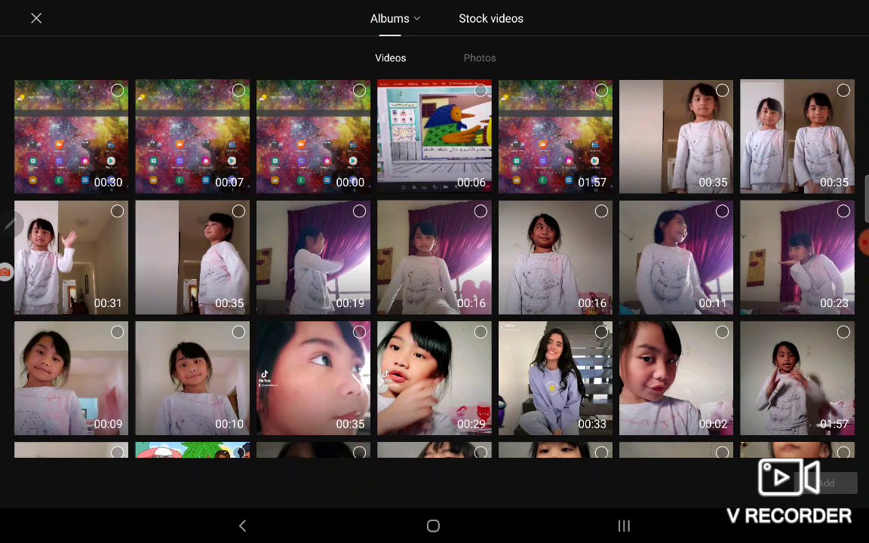
pyautogui.scroll(-5, 434, 264)
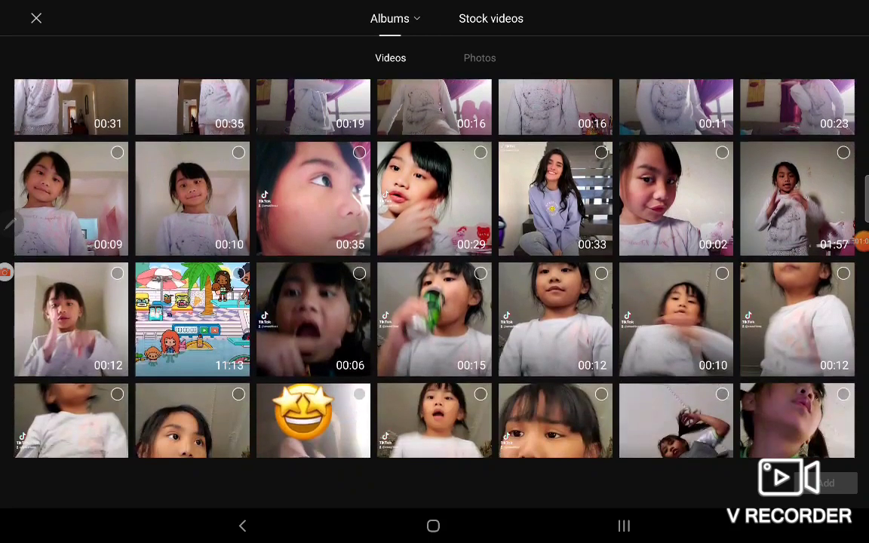
pyautogui.scroll(-5, 434, 268)
pyautogui.scroll(-5, 434, 268)
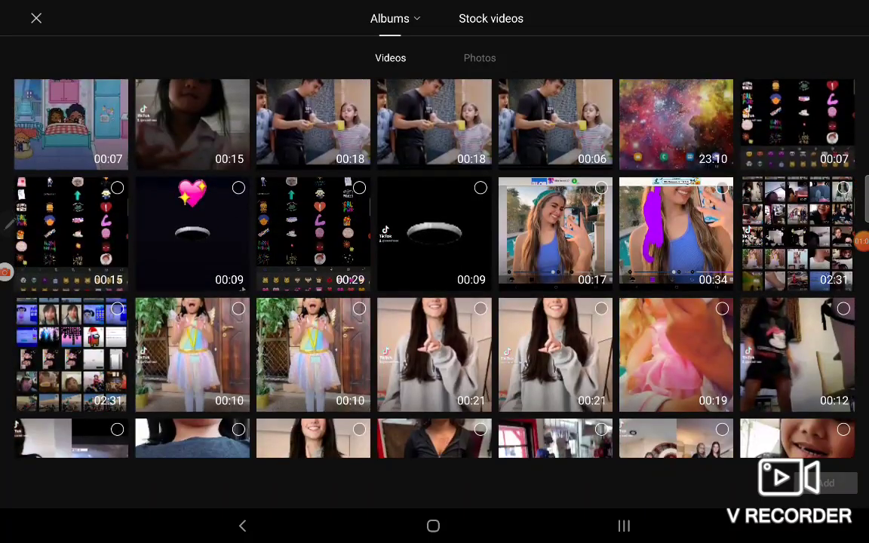
# Create a new project from the grey-hoodie dance clip and scrub to about 00:06
pyautogui.click(434, 355)
pyautogui.click(852, 25)
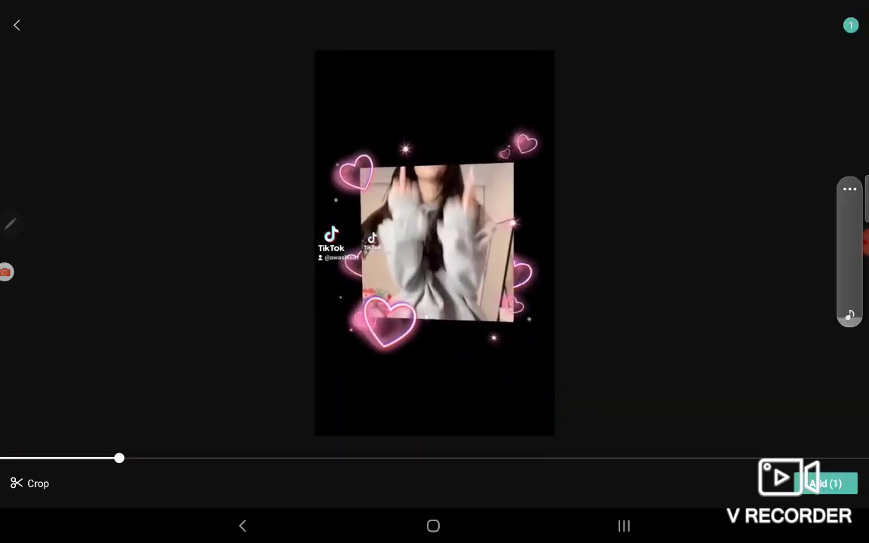
pyautogui.click(17, 25)
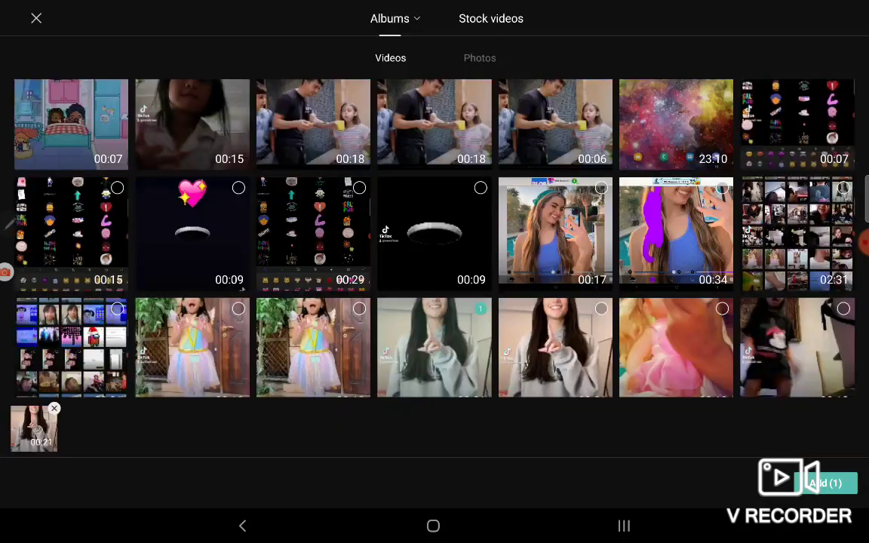
pyautogui.click(434, 355)
pyautogui.click(17, 25)
pyautogui.click(54, 408)
pyautogui.click(480, 308)
pyautogui.click(826, 483)
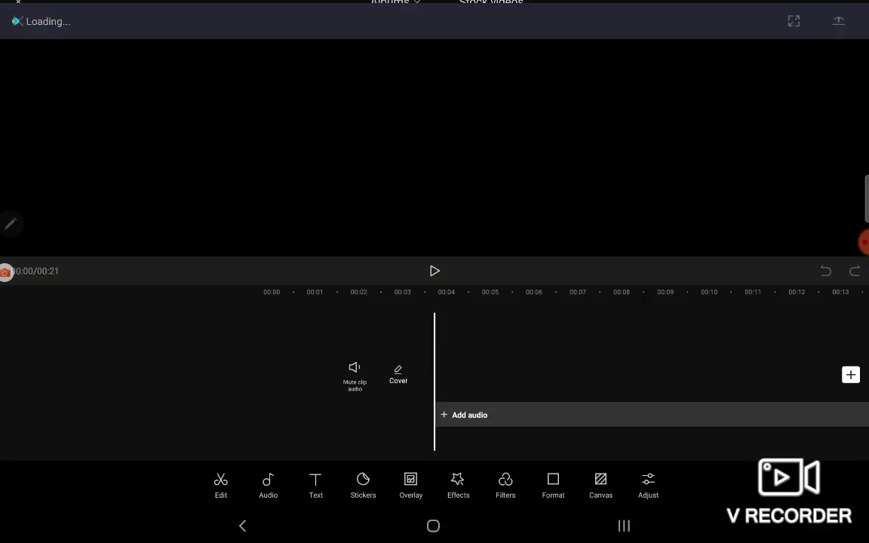
pyautogui.moveTo(603, 371); pyautogui.dragTo(540, 371)
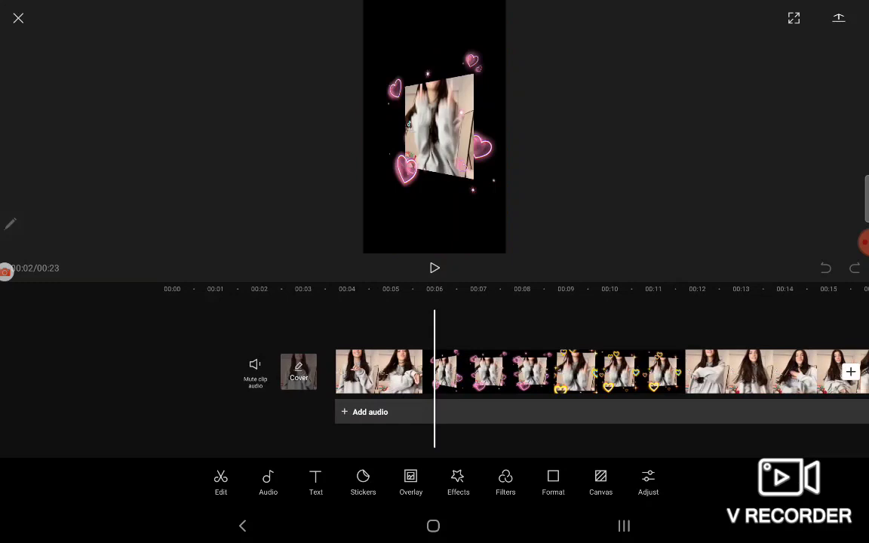
# Save and close that project, then reopen a saved dance project
pyautogui.click(18, 17)
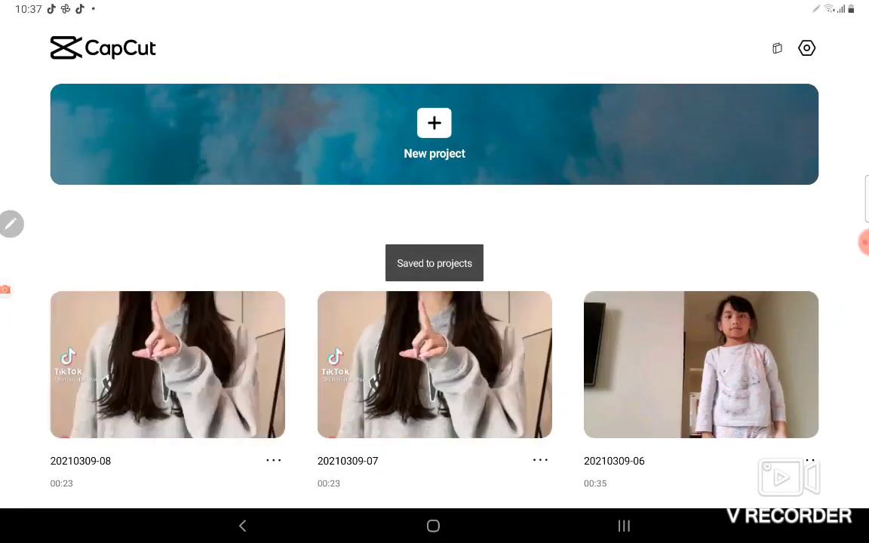
pyautogui.click(168, 365)
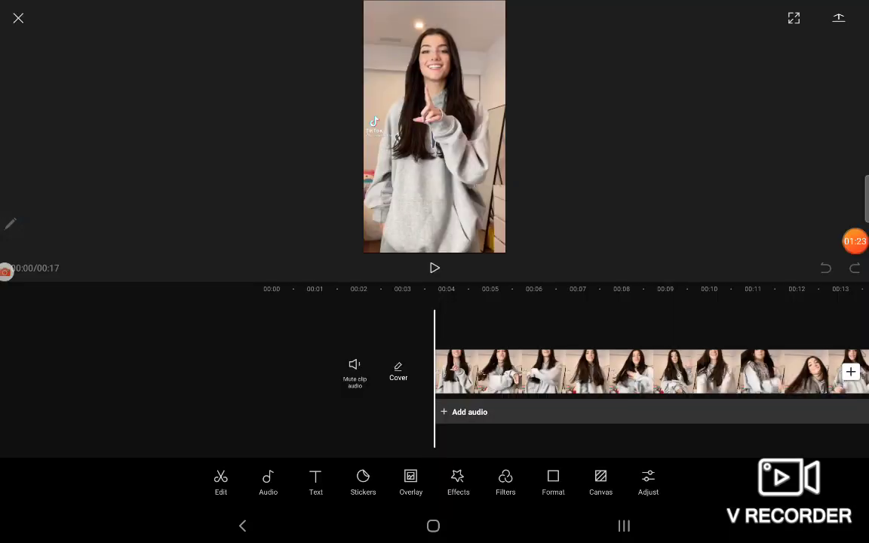
pyautogui.moveTo(604, 371); pyautogui.dragTo(526, 371)
# Insert a 3-second freeze frame at the playhead on the dance clip
pyautogui.click(528, 372)
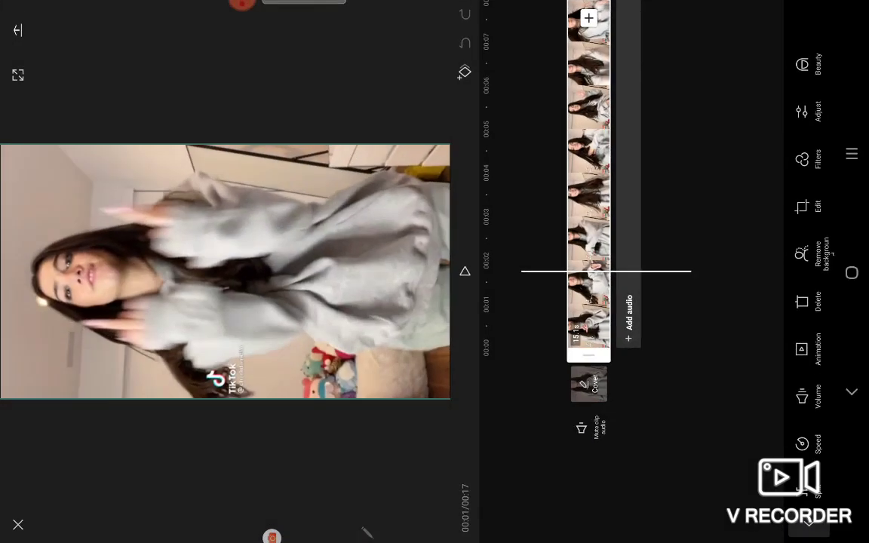
pyautogui.scroll(-5, 811, 272)
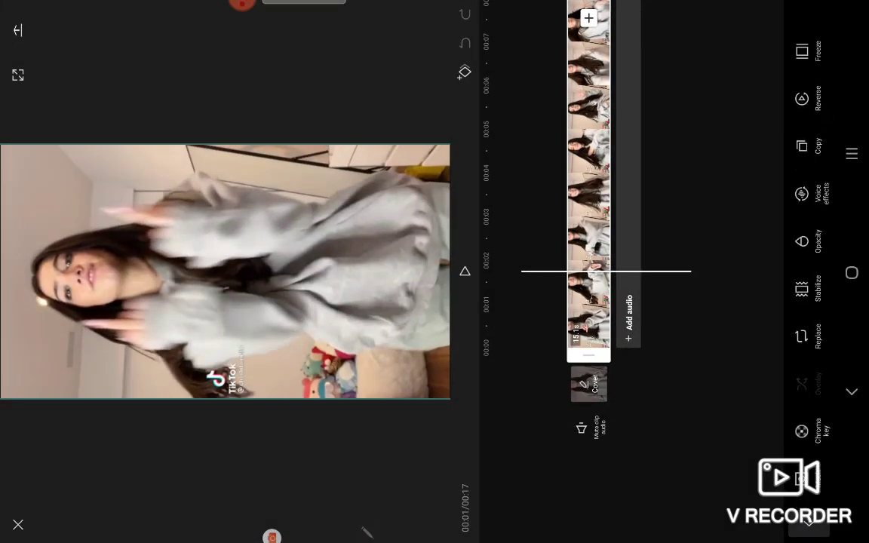
pyautogui.click(802, 51)
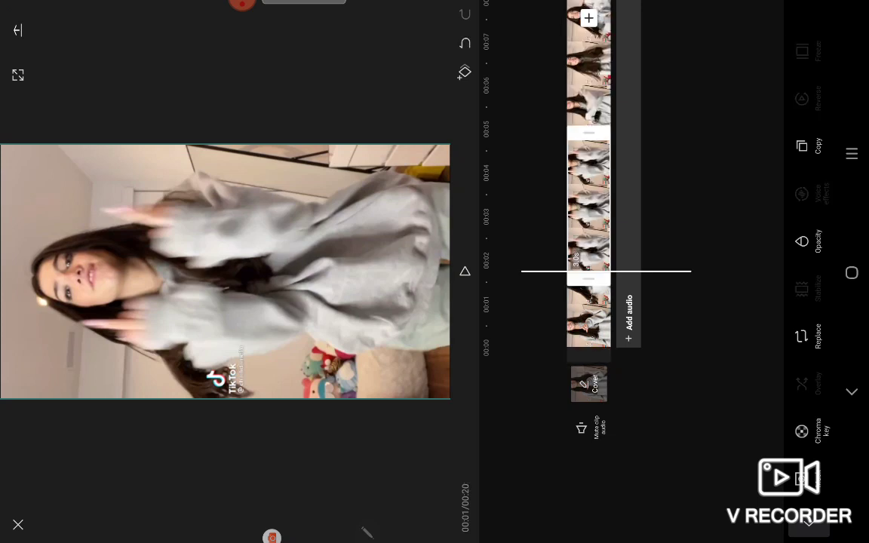
pyautogui.press('Escape')
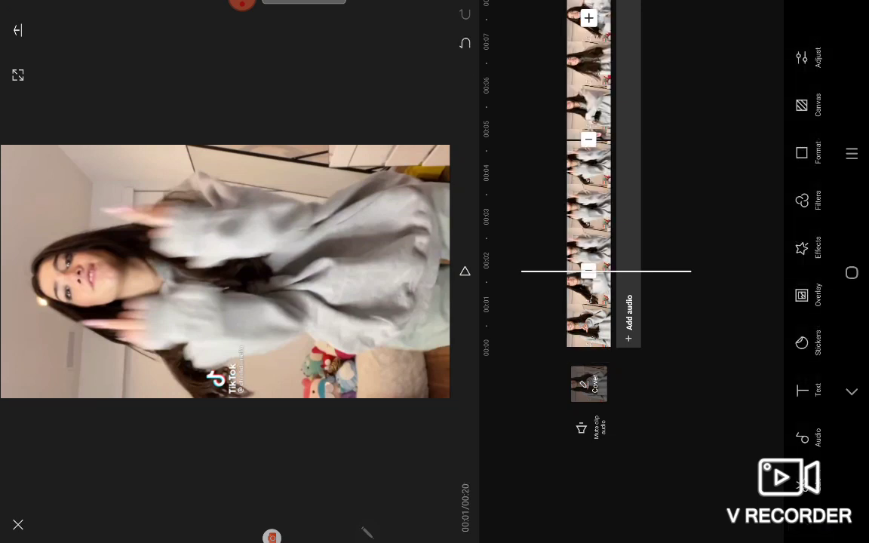
pyautogui.click(589, 204)
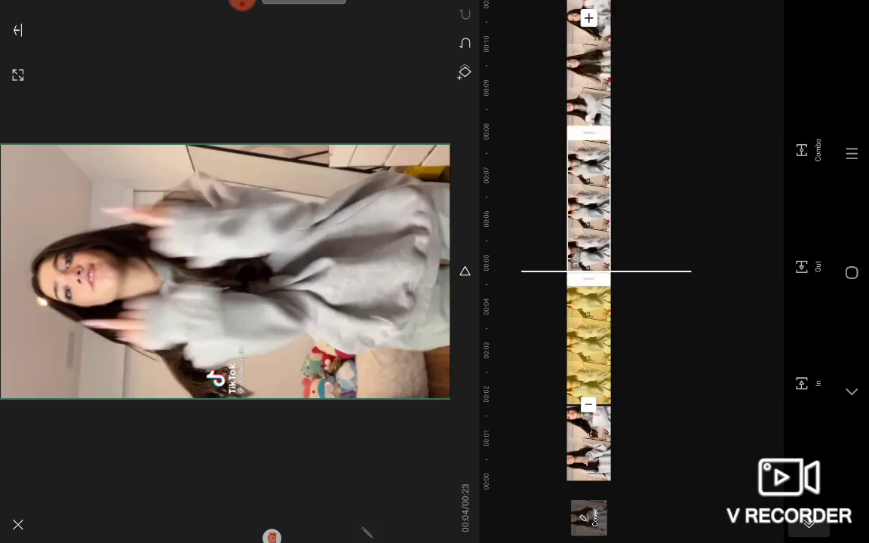
# Give the freeze-frame clip the 3D card 6 combo animation and rewind to the start
pyautogui.click(802, 150)
pyautogui.click(777, 269)
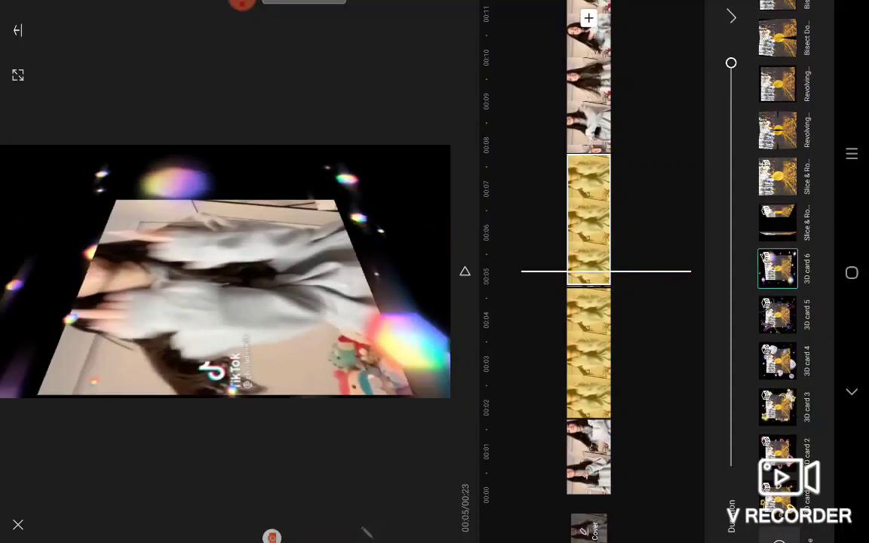
pyautogui.click(731, 16)
pyautogui.moveTo(589, 150); pyautogui.dragTo(588, 377)
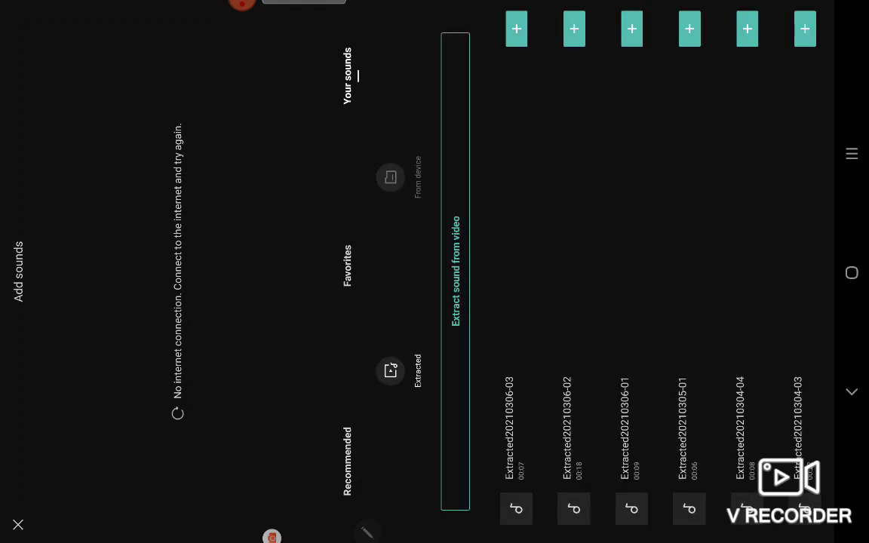
pyautogui.click(517, 422)
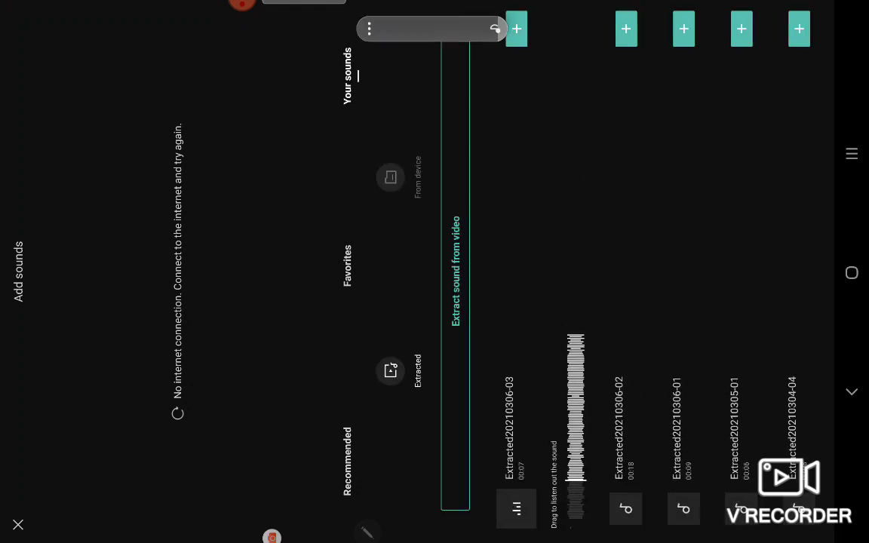
pyautogui.click(627, 423)
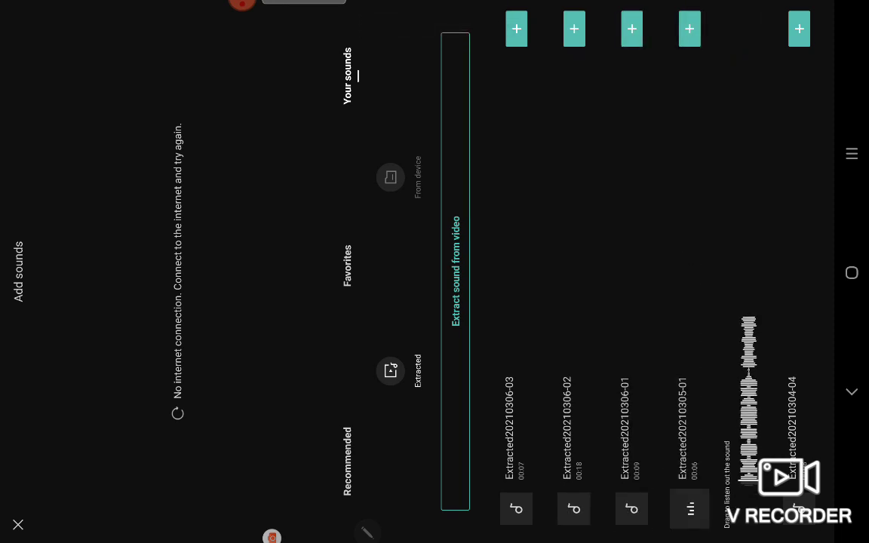
pyautogui.click(793, 423)
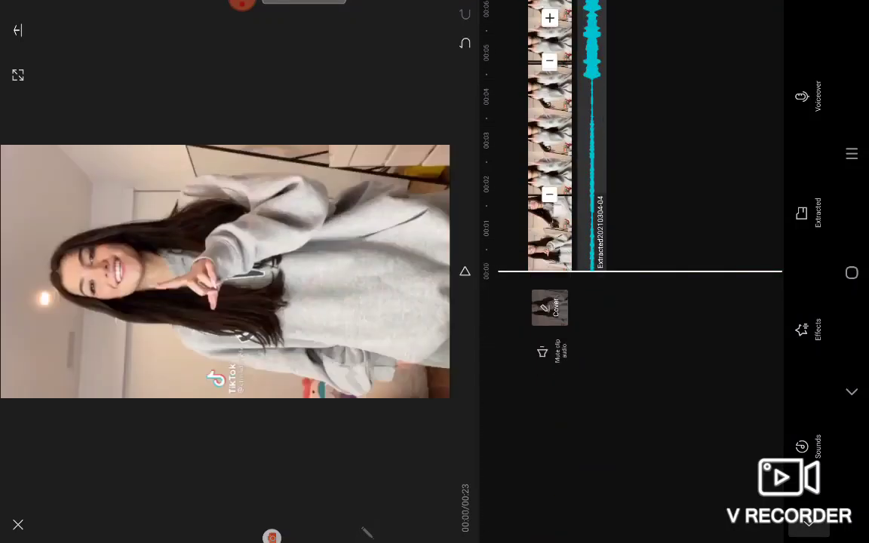
# Save the dance project, start a new one, then preview and deselect gallery videos
pyautogui.click(18, 524)
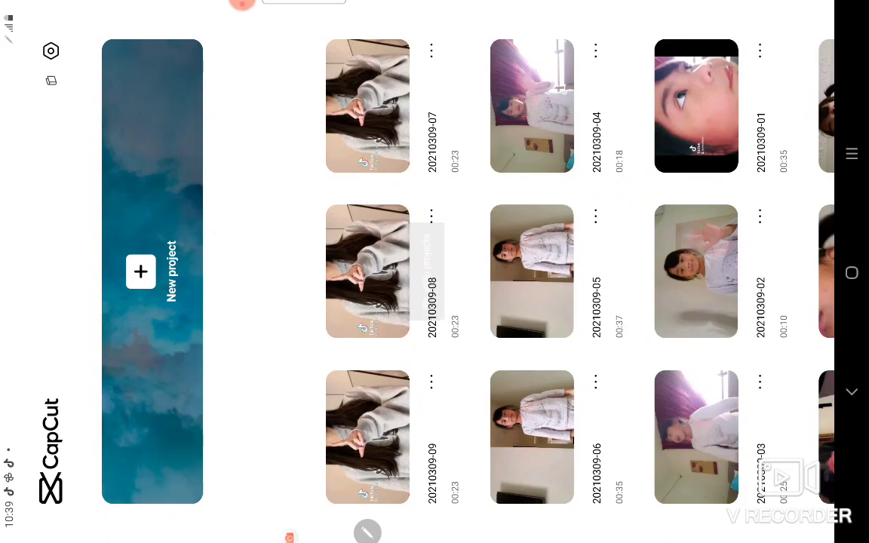
pyautogui.click(141, 272)
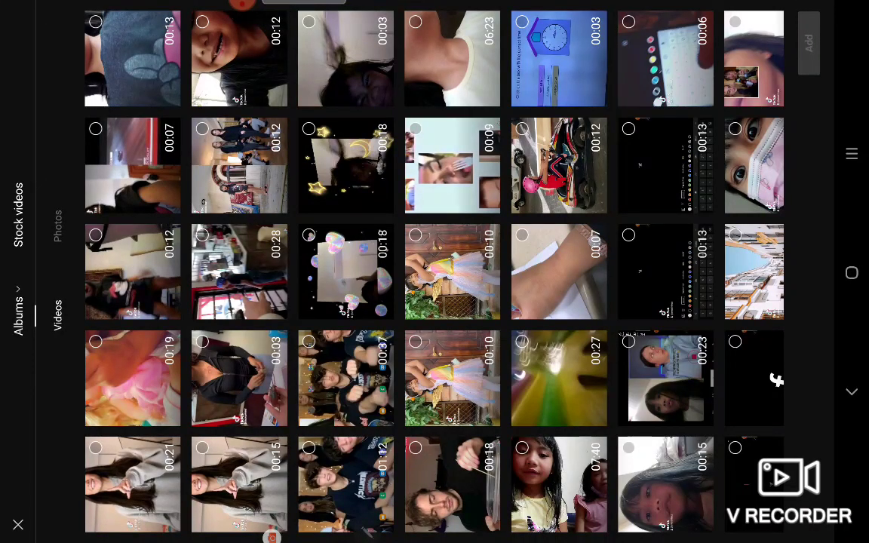
pyautogui.scroll(10, 434, 271)
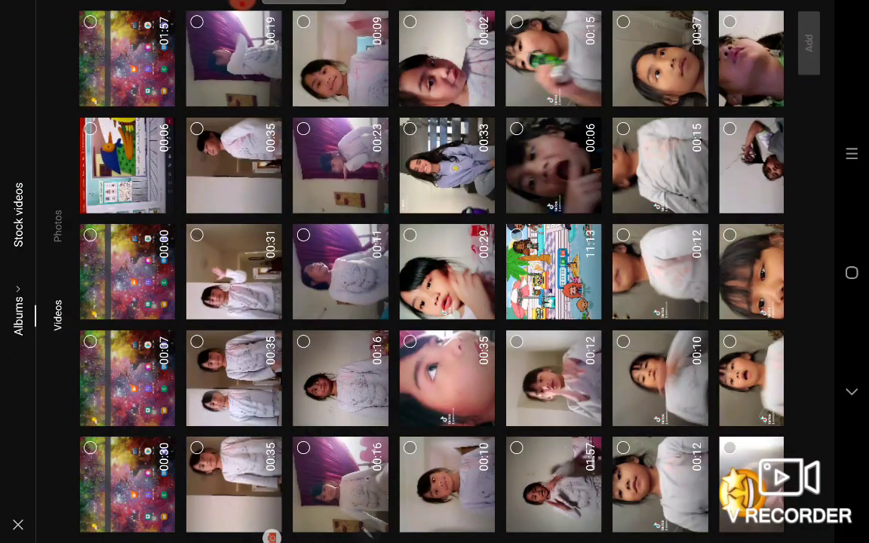
pyautogui.click(196, 448)
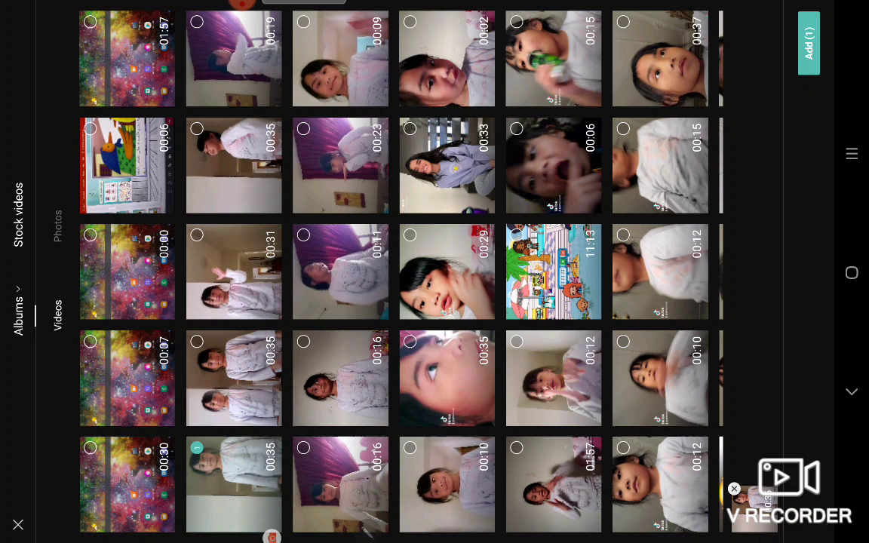
pyautogui.click(197, 128)
pyautogui.click(234, 165)
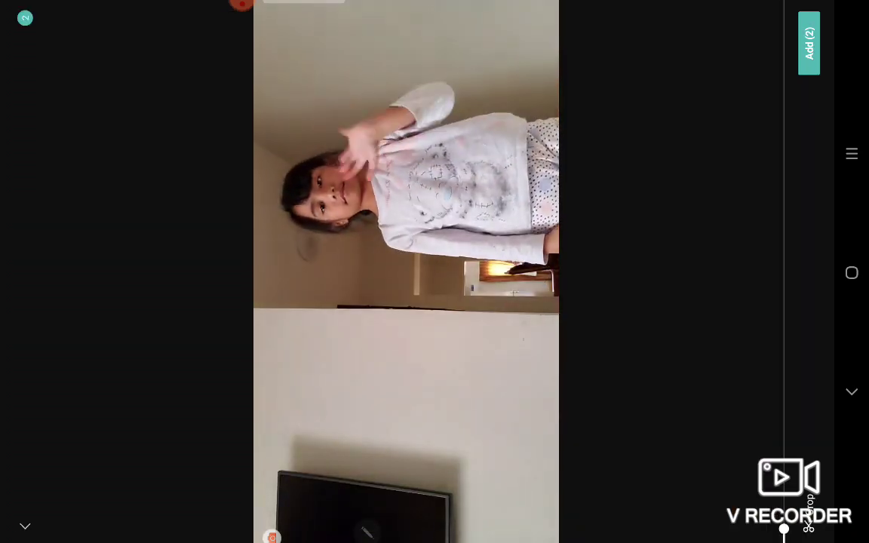
pyautogui.click(25, 526)
pyautogui.click(196, 448)
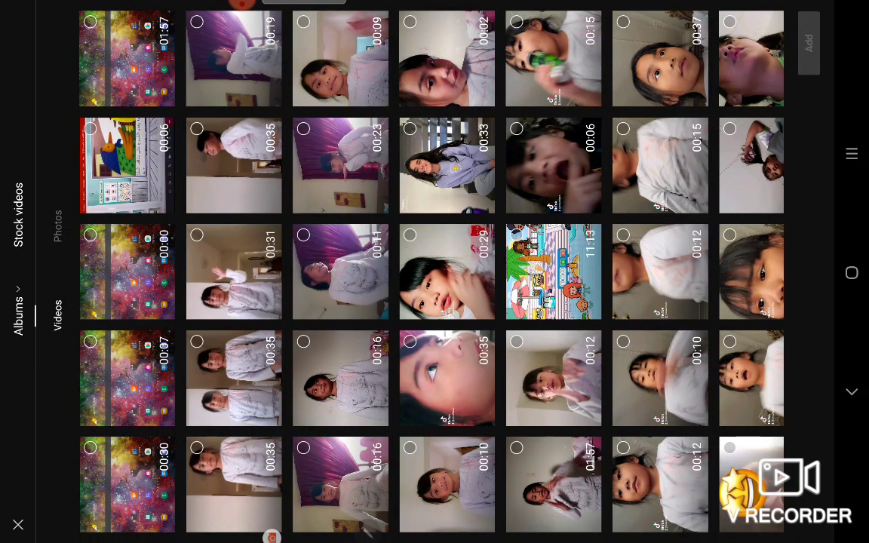
# Preview a gallery video full screen, then close the preview
pyautogui.click(234, 166)
pyautogui.press('Escape')
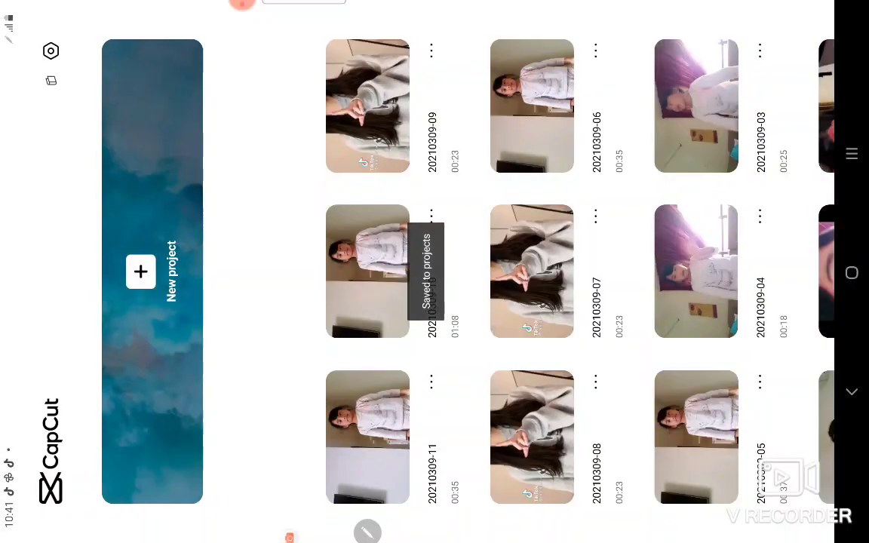
# Press the Home button to exit CapCut to the Android home screen
pyautogui.click(852, 272)
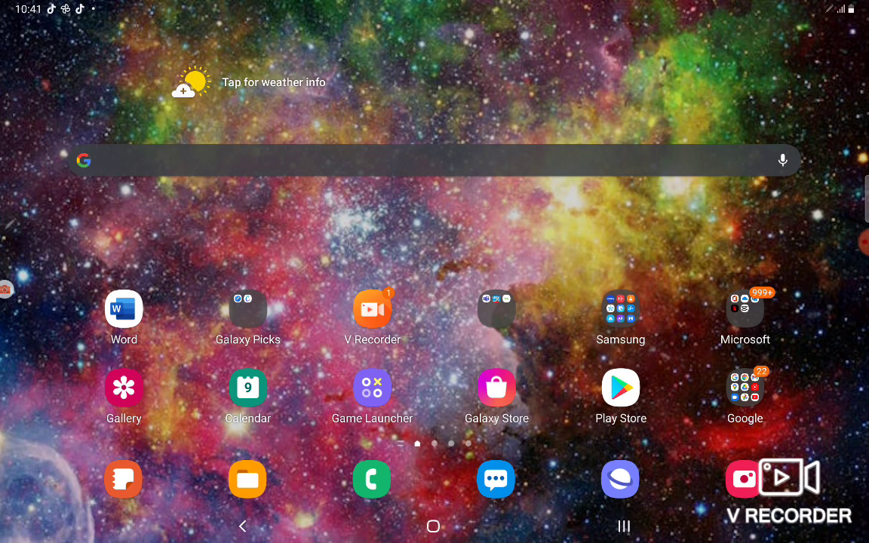
# Swipe left to the second, mostly empty home screen page showing only the dock
pyautogui.moveTo(679, 227); pyautogui.dragTo(227, 226)
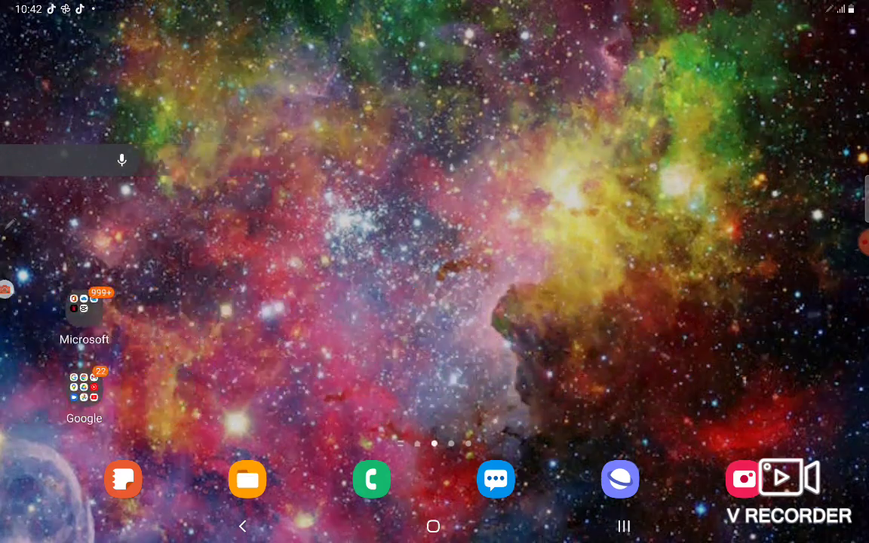
pyautogui.click(864, 242)
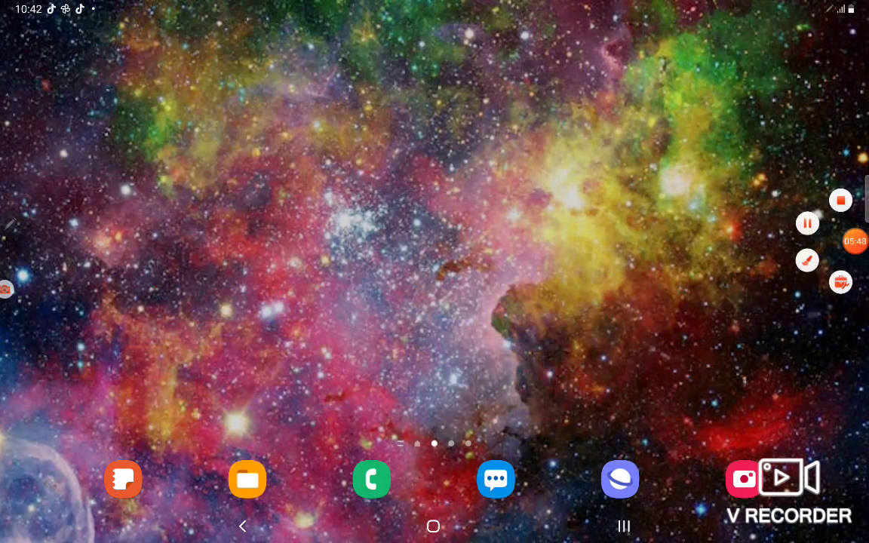